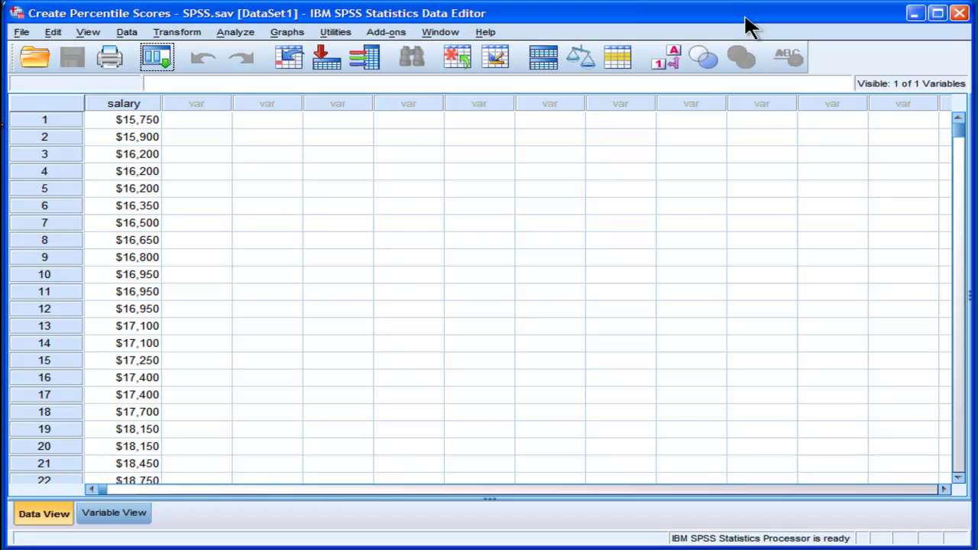
- Look over the salary values in the Data Editor, scrolling down the column and back
click(123, 125)
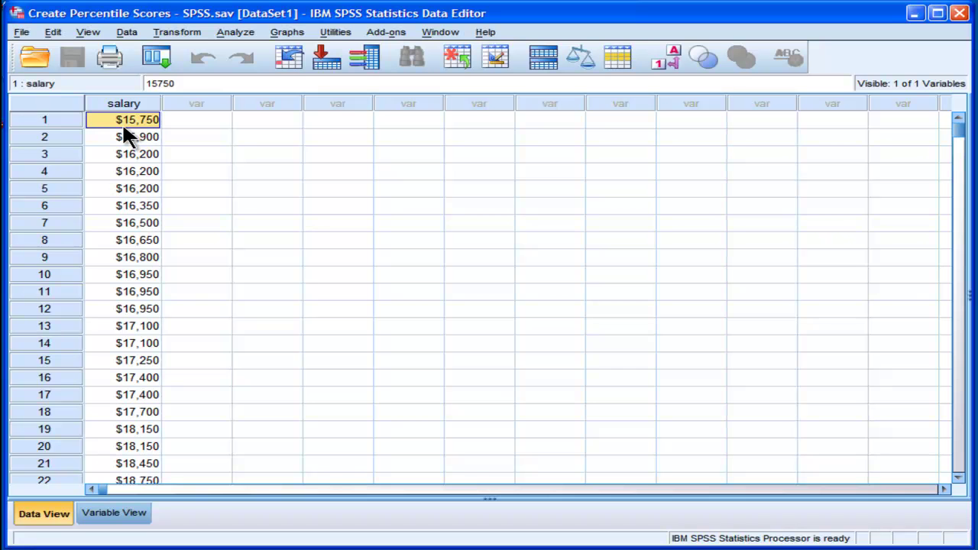
click(128, 106)
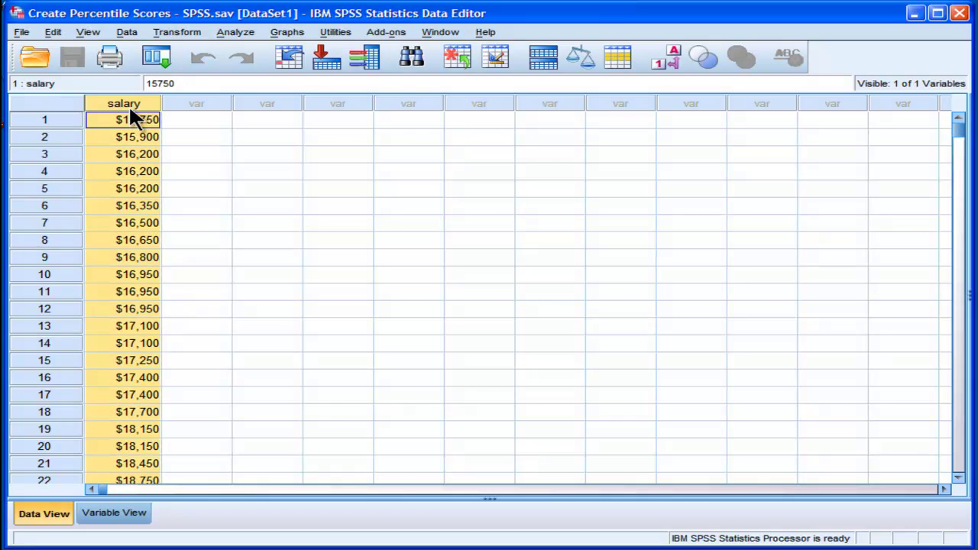
click(127, 122)
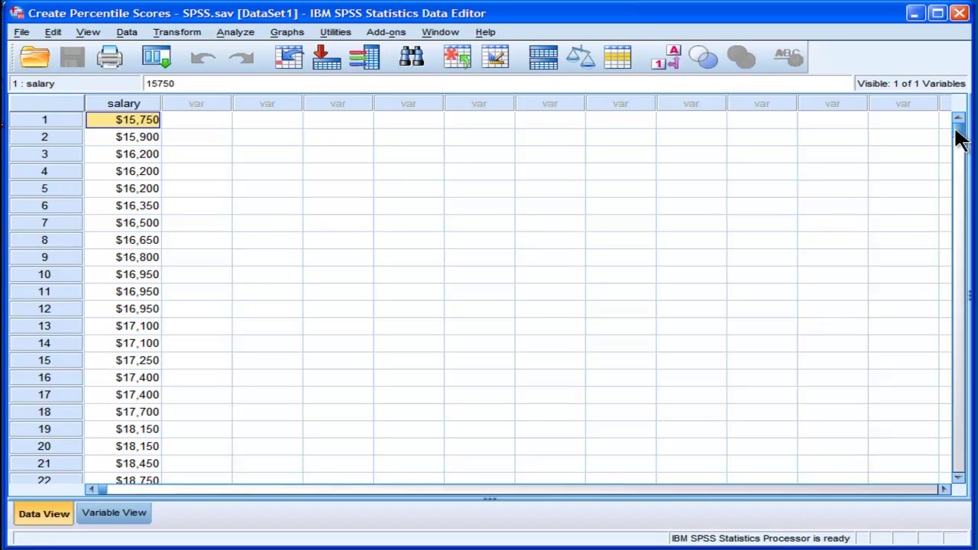
drag(955, 135, 955, 269)
drag(939, 322, 942, 443)
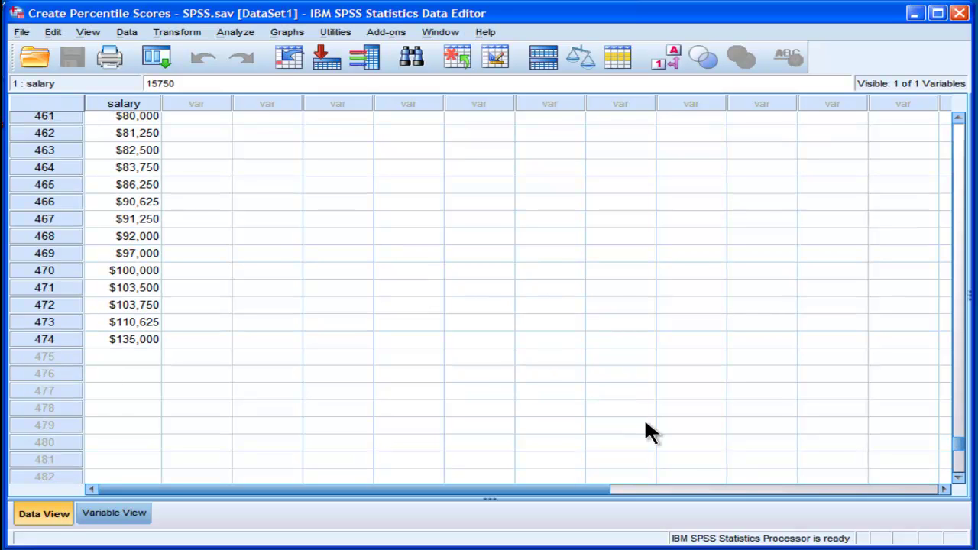
drag(955, 454, 954, 119)
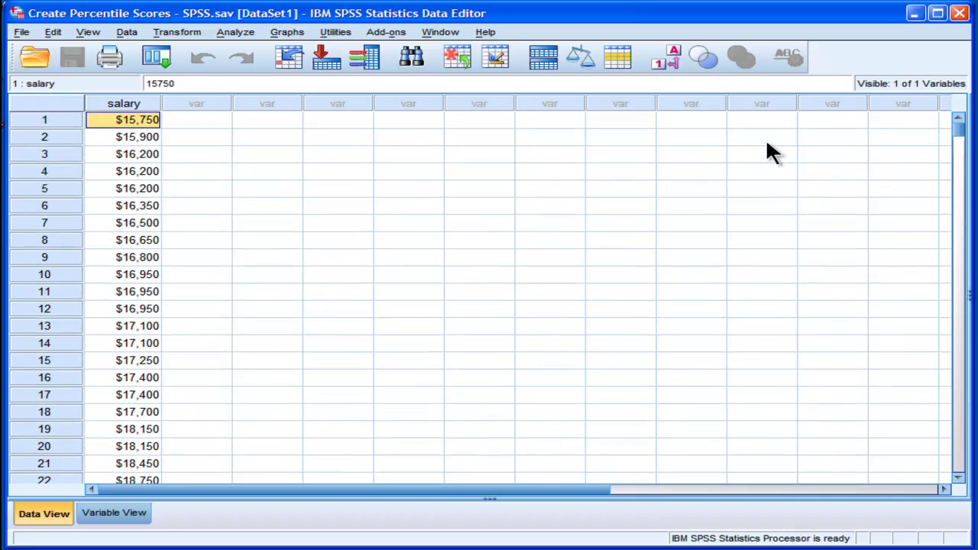
click(136, 223)
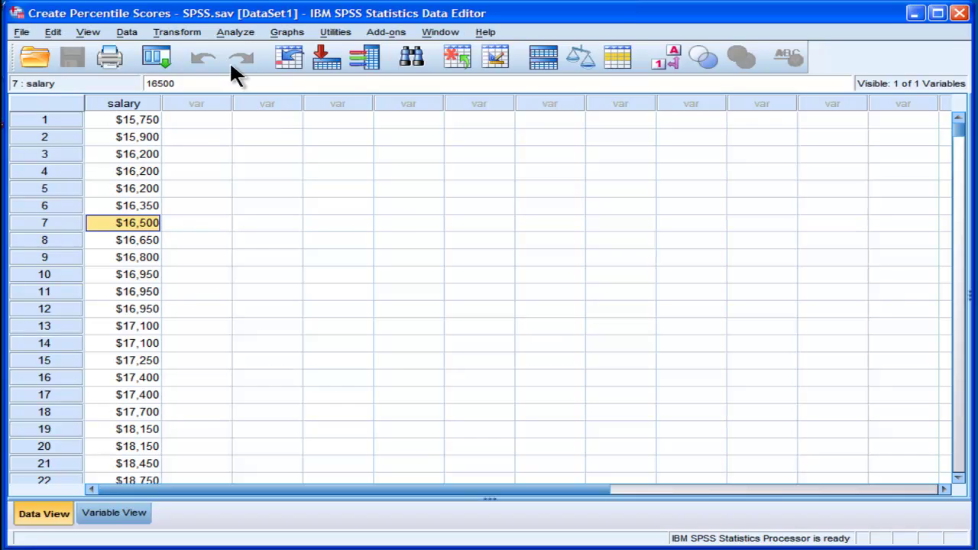
- Run Explore on salary with Percentiles only, Descriptives off, and Display set to Statistics
click(232, 34)
mouse_move(246, 65)
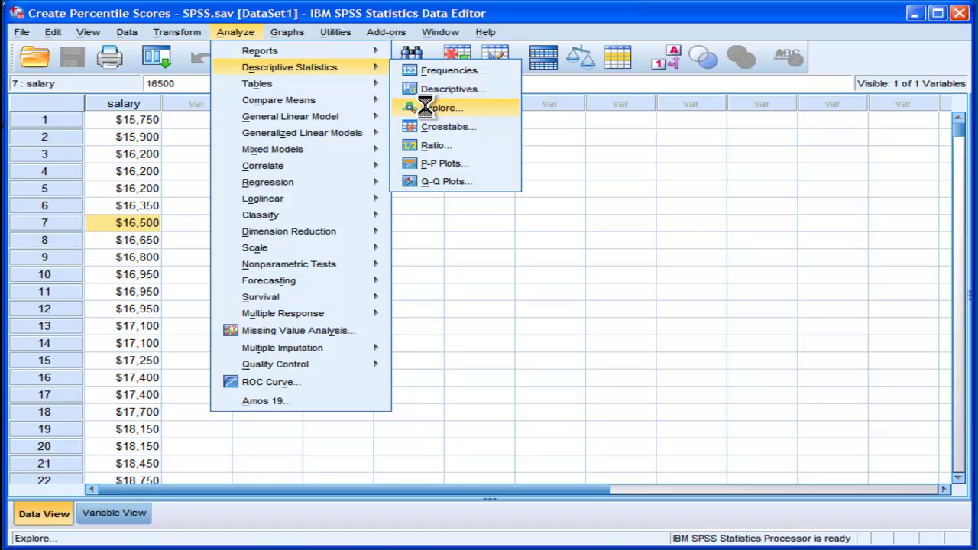
click(455, 213)
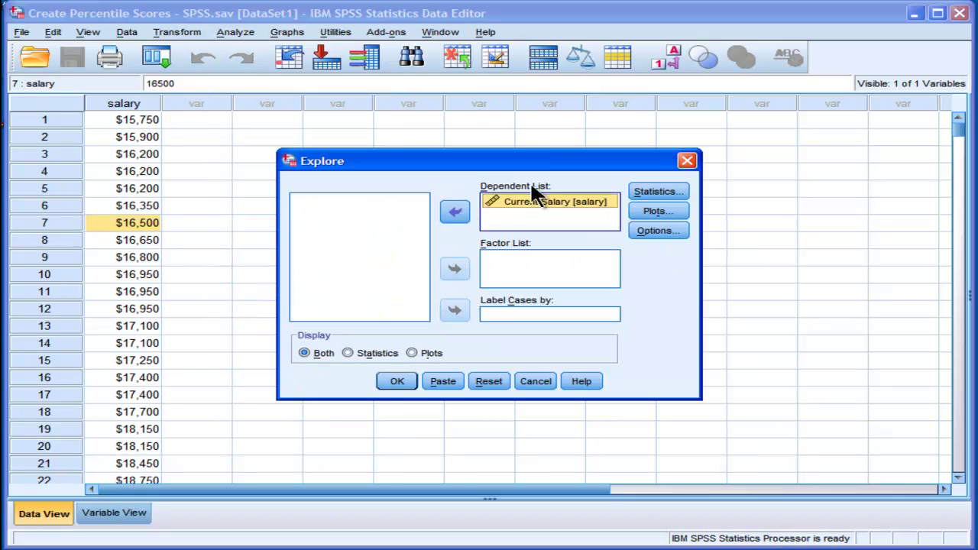
click(645, 191)
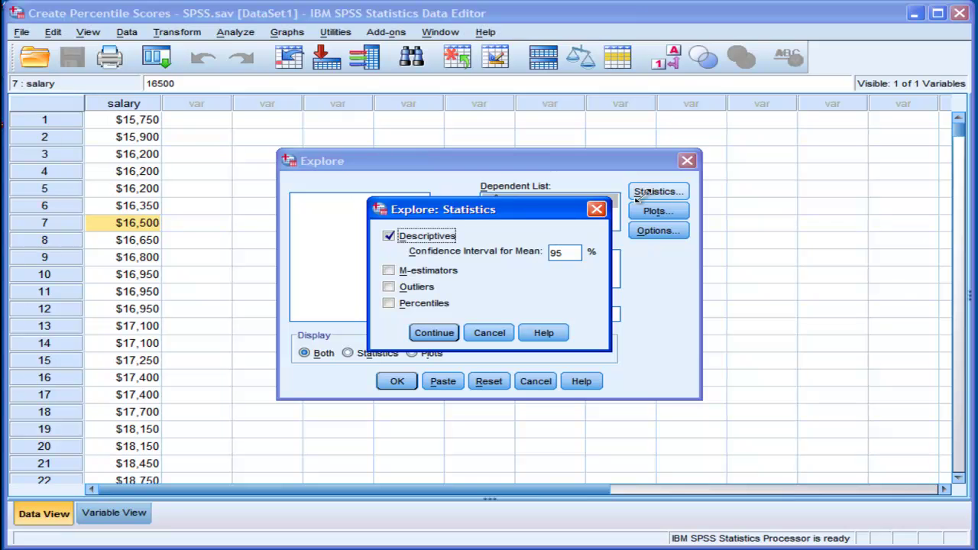
click(424, 304)
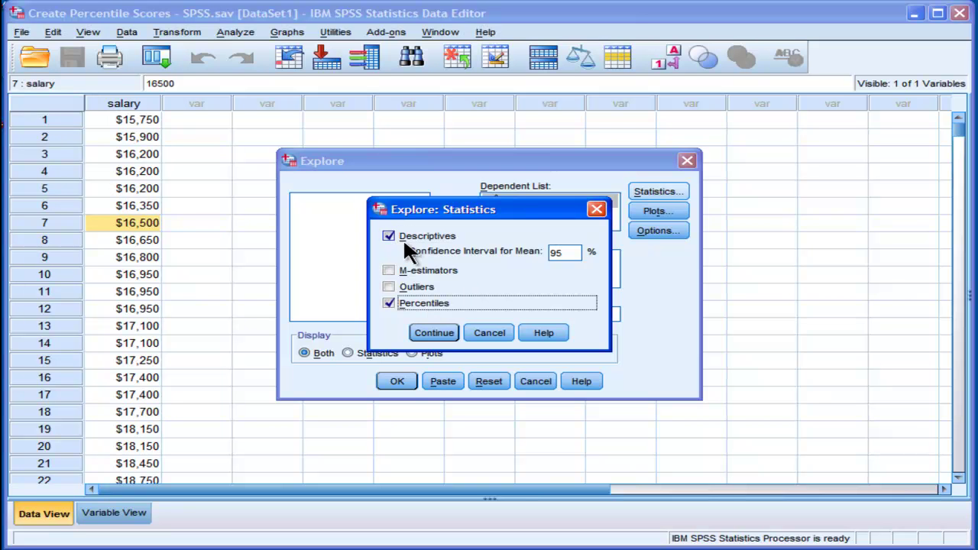
click(399, 235)
click(434, 334)
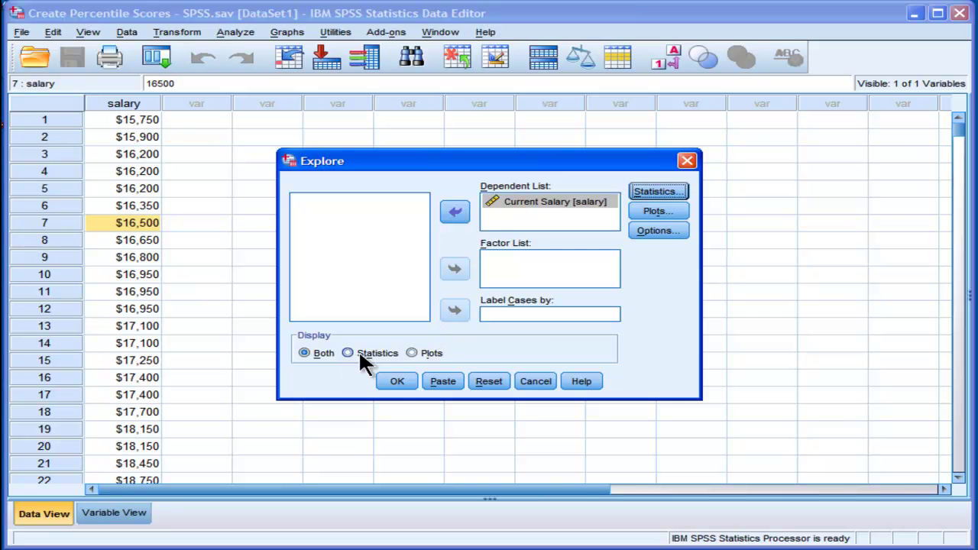
click(358, 352)
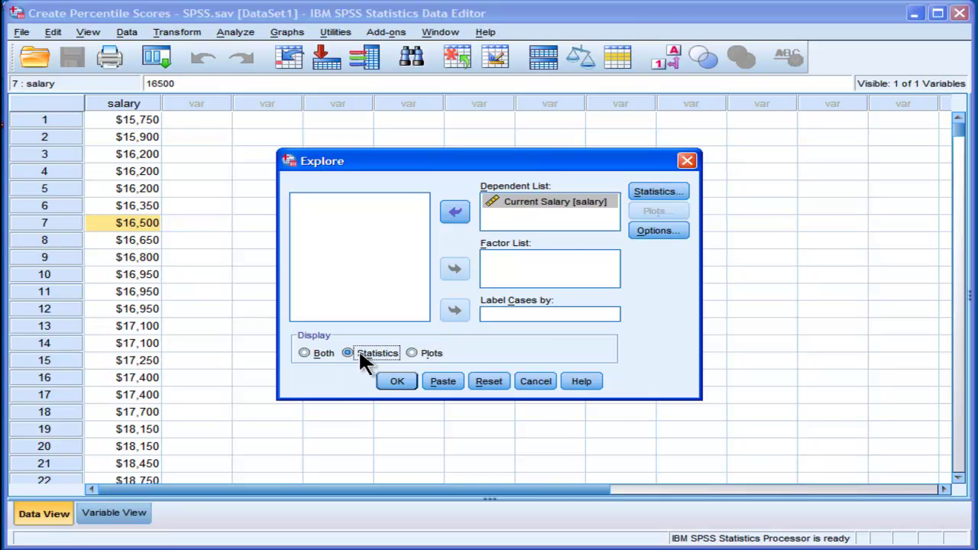
click(399, 381)
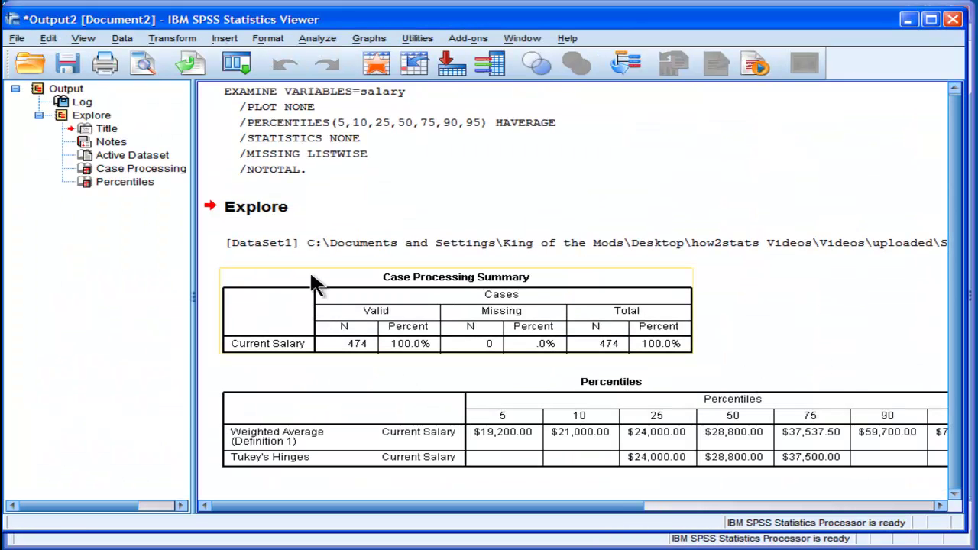
- Widen the Viewer's output pane and select the salary Percentiles table
drag(192, 293, 98, 296)
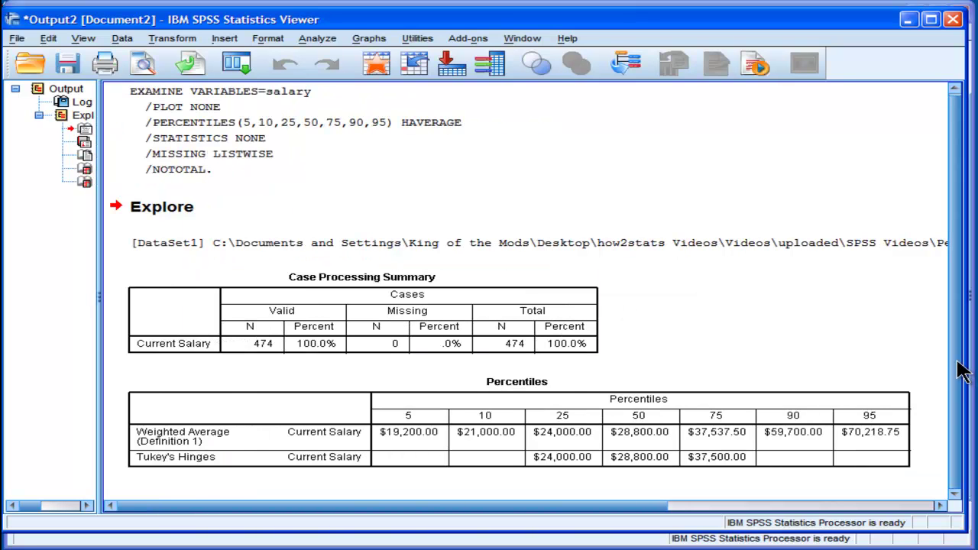
click(603, 459)
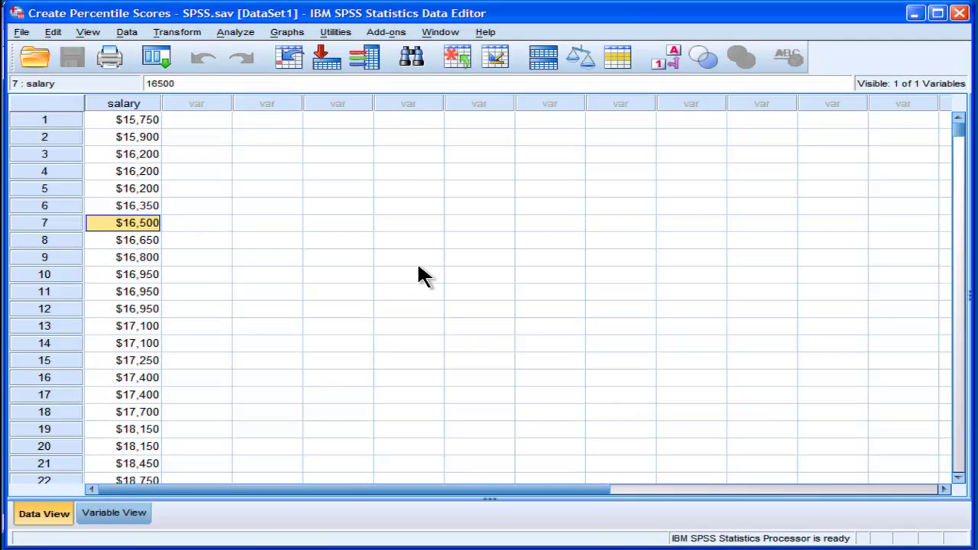
- Start a percentile_rcore Compute Variable with salary, then clear the expression and cancel
click(174, 31)
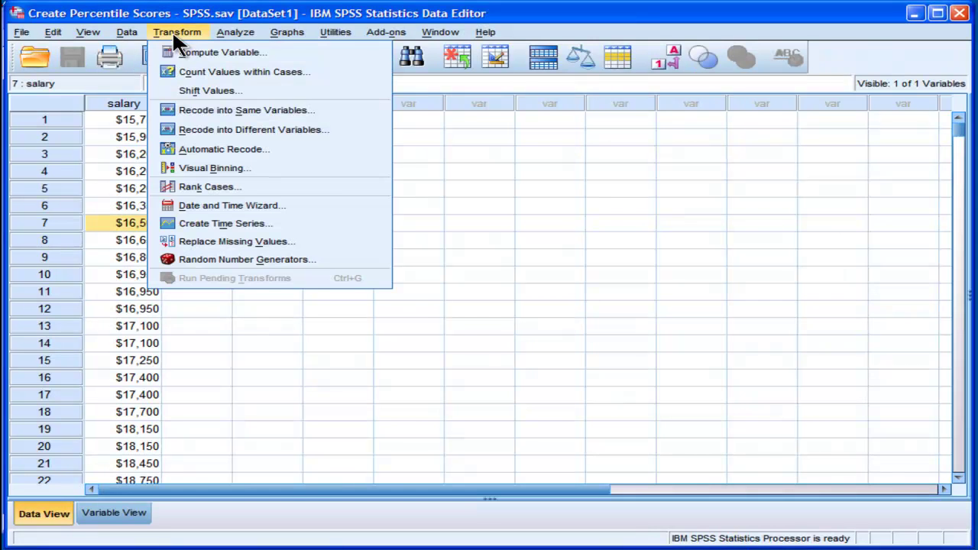
click(174, 50)
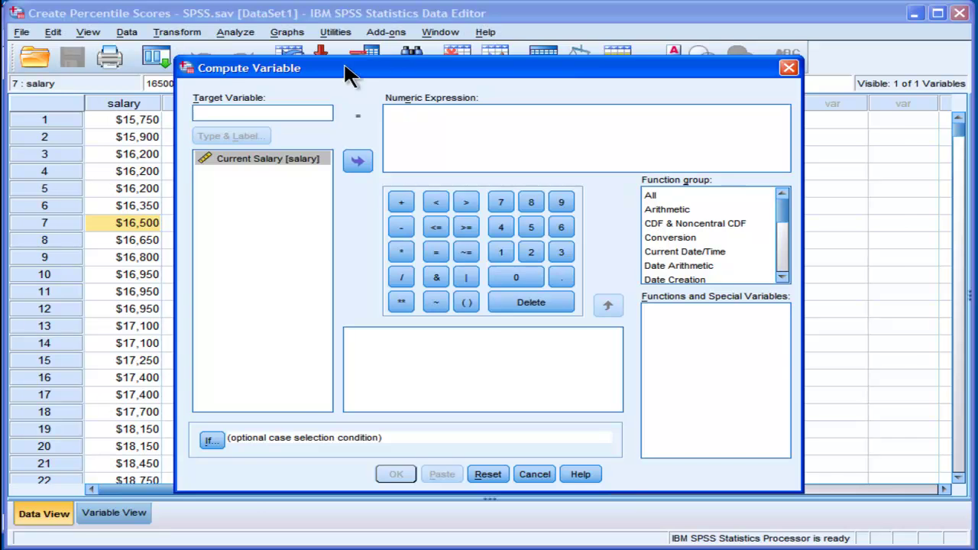
drag(374, 71, 424, 67)
text(p)
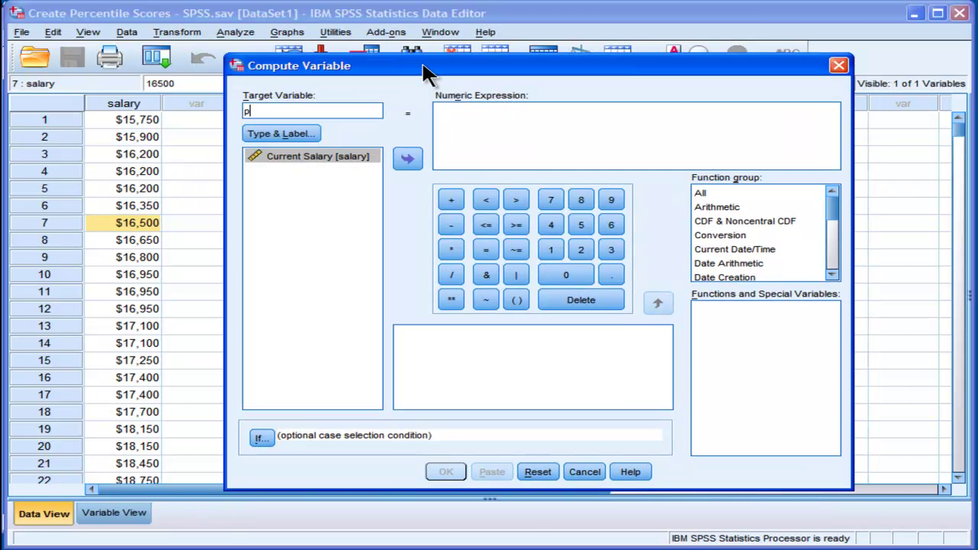
text(ercentile_r)
text(core)
click(497, 136)
click(356, 157)
double_click(354, 155)
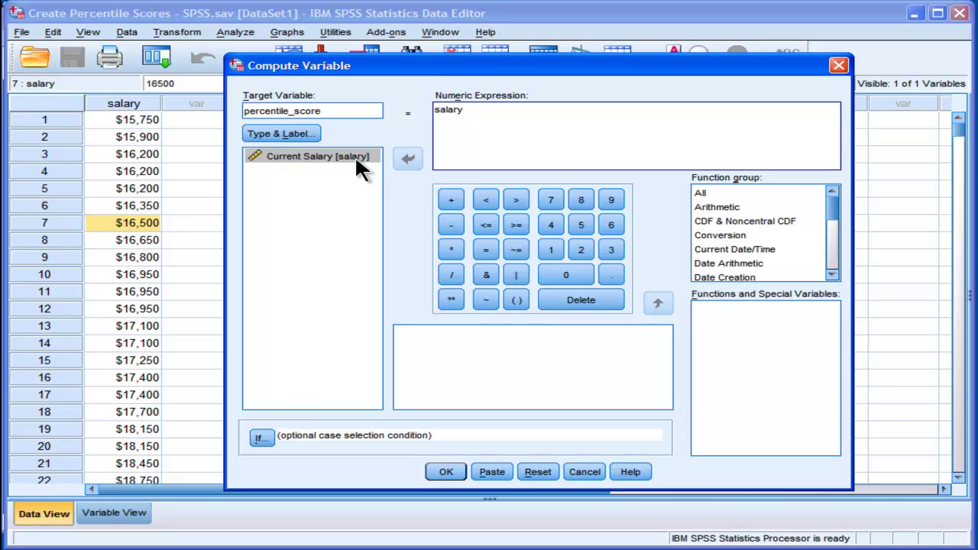
key(BackSpace)
key(BackSpace)
key(BackSpace)
key(BackSpace)
key(BackSpace)
key(BackSpace)
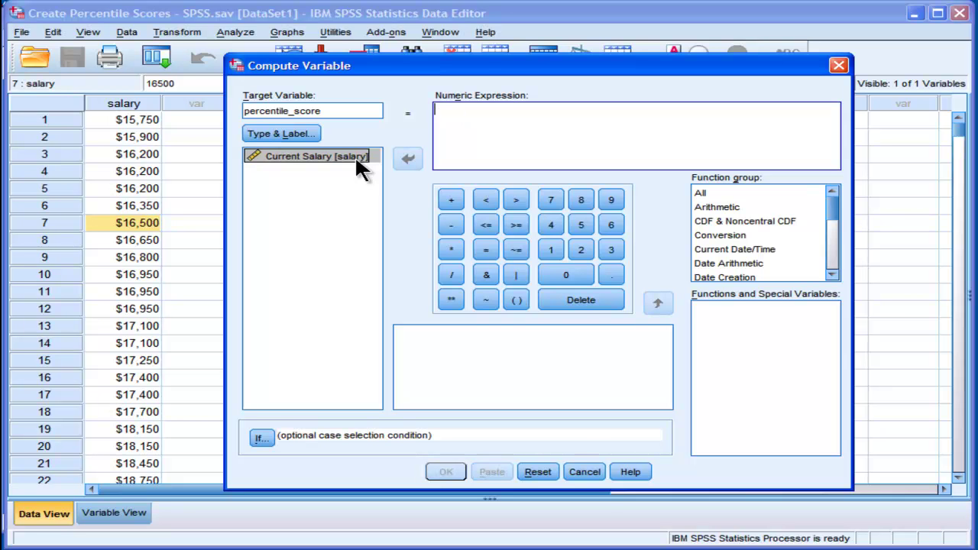
click(584, 472)
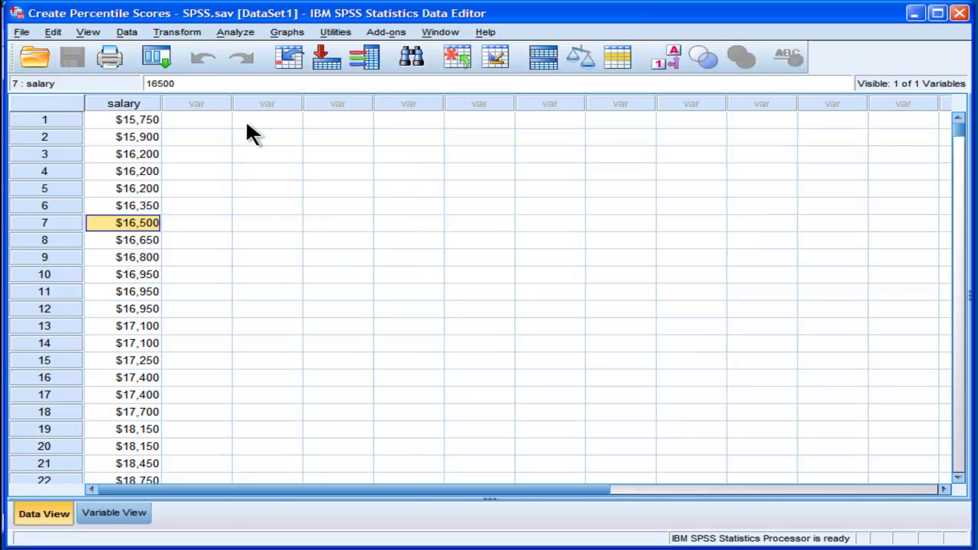
- Rank Current Salary with Rank Cases to create the Rsalary variable
click(139, 122)
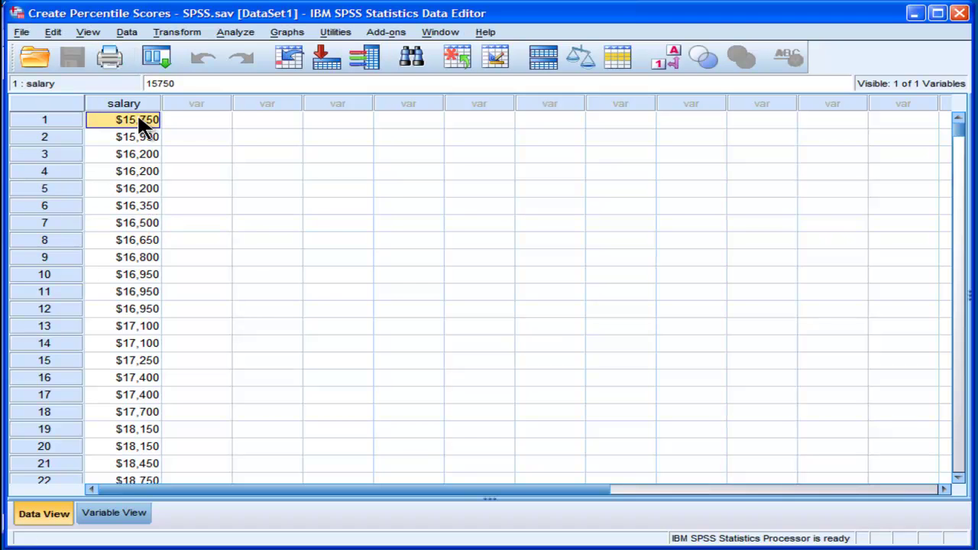
click(128, 105)
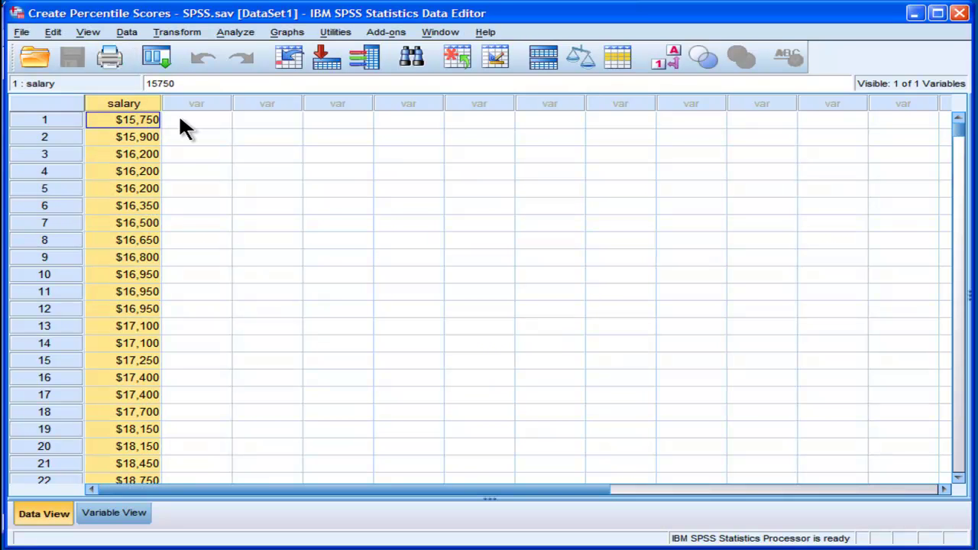
click(138, 124)
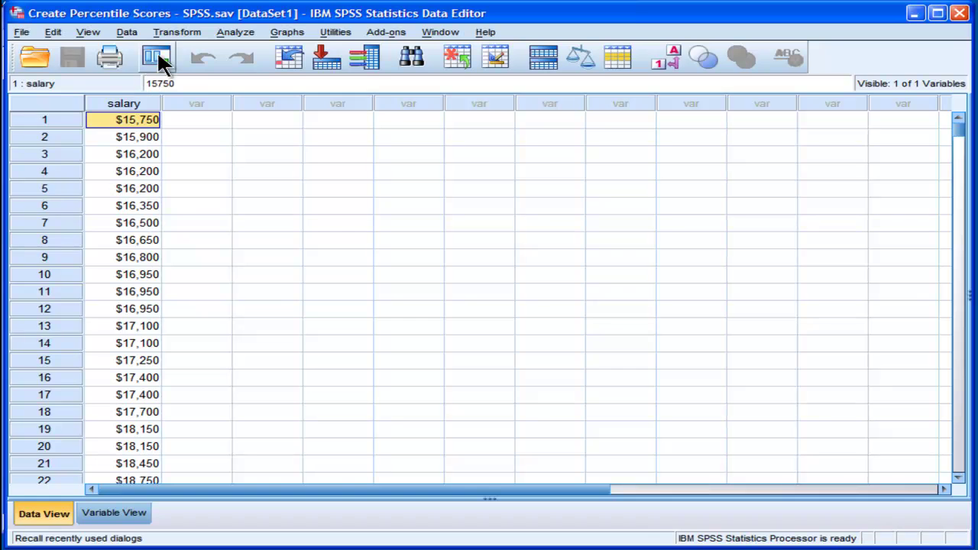
click(173, 34)
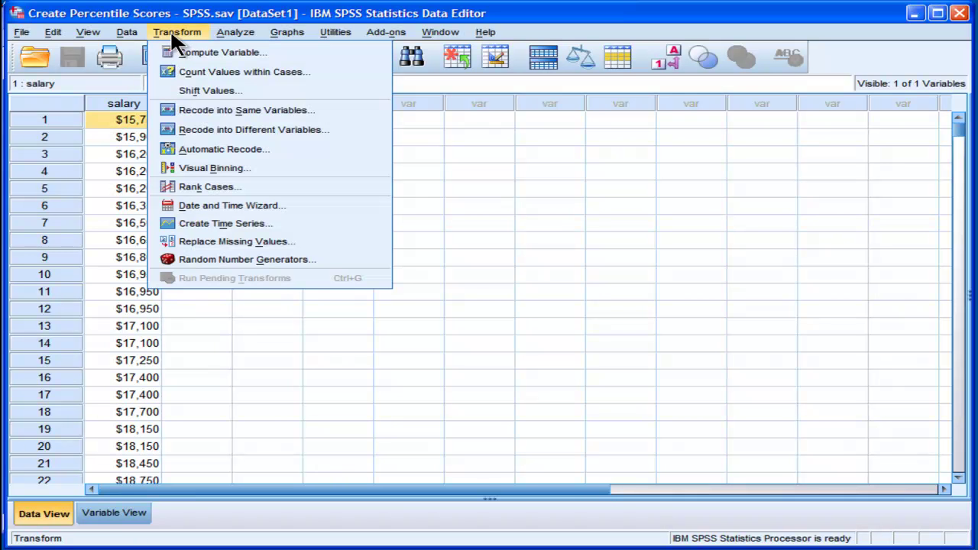
click(202, 186)
click(305, 190)
click(448, 217)
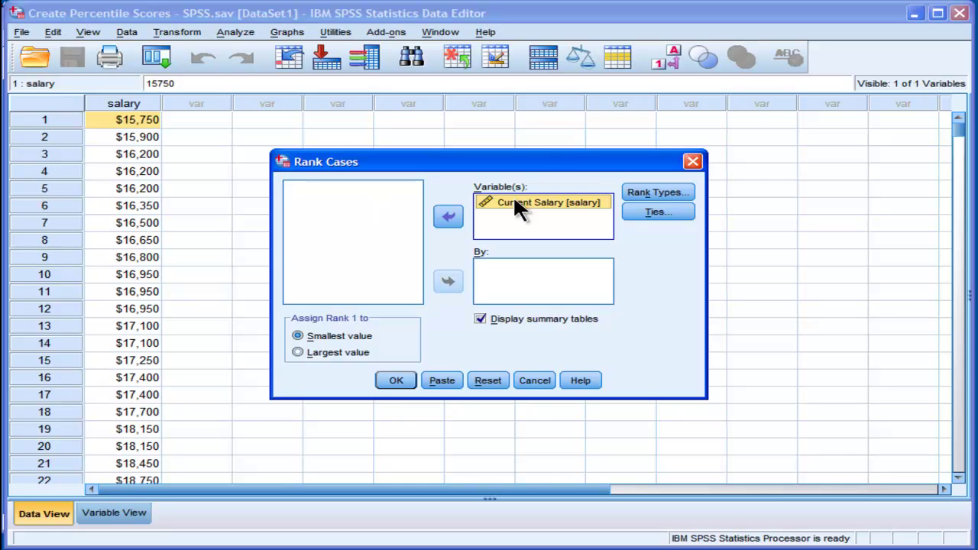
click(395, 381)
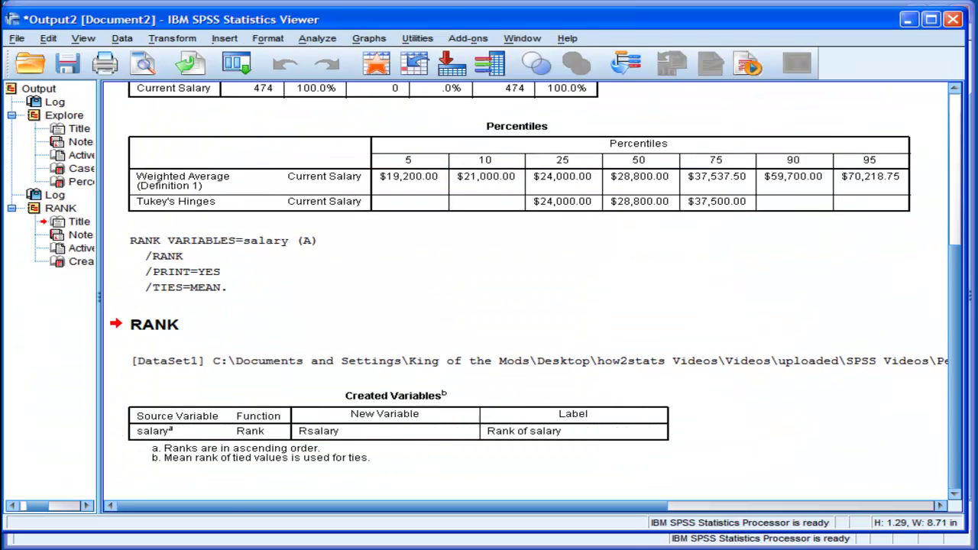
- In the Data Editor, scroll through the new Rsalary column to confirm ranks 1 to 474
key(alt+Tab)
click(233, 116)
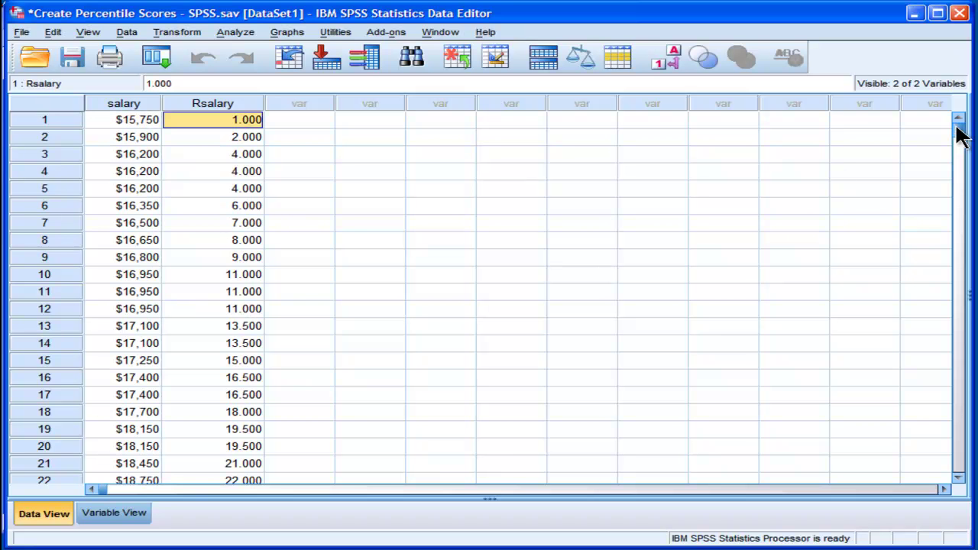
drag(960, 136, 961, 451)
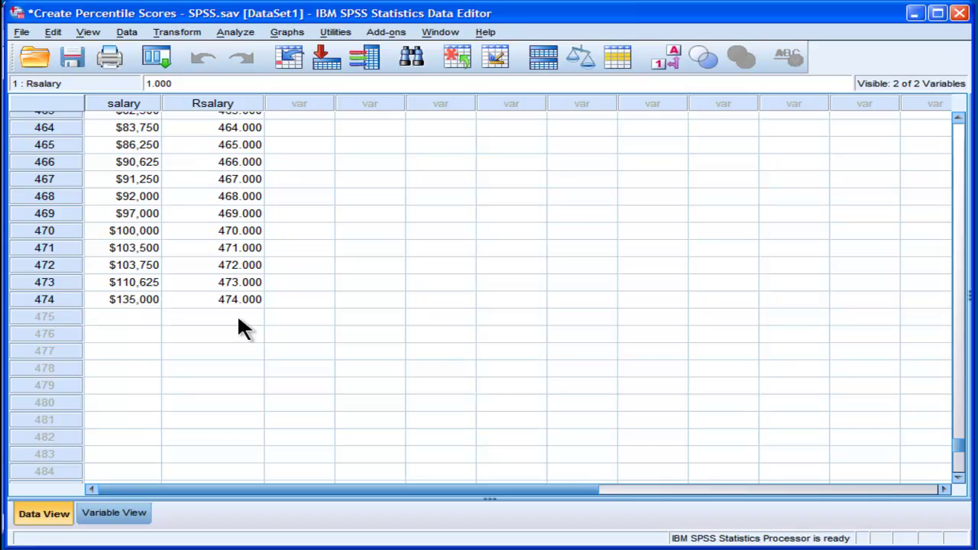
drag(956, 443, 951, 116)
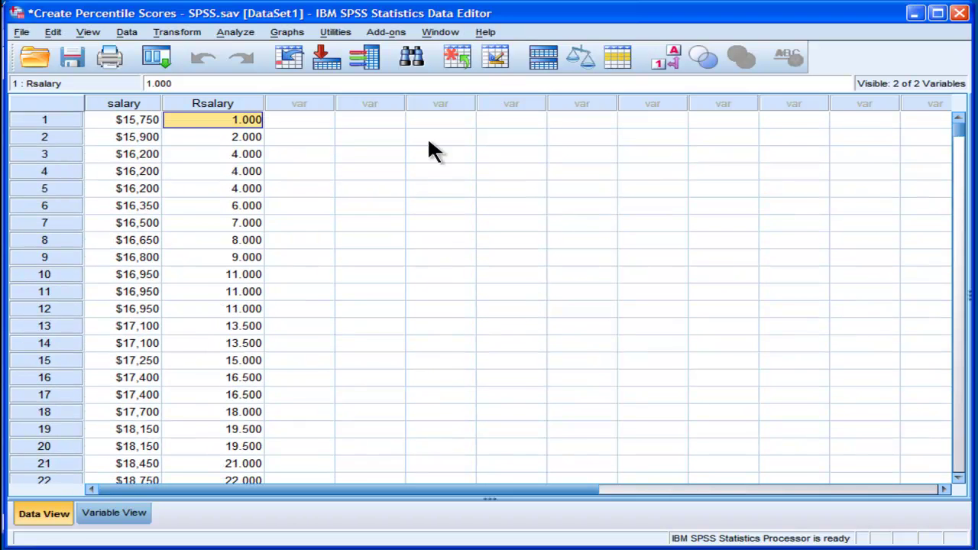
click(174, 31)
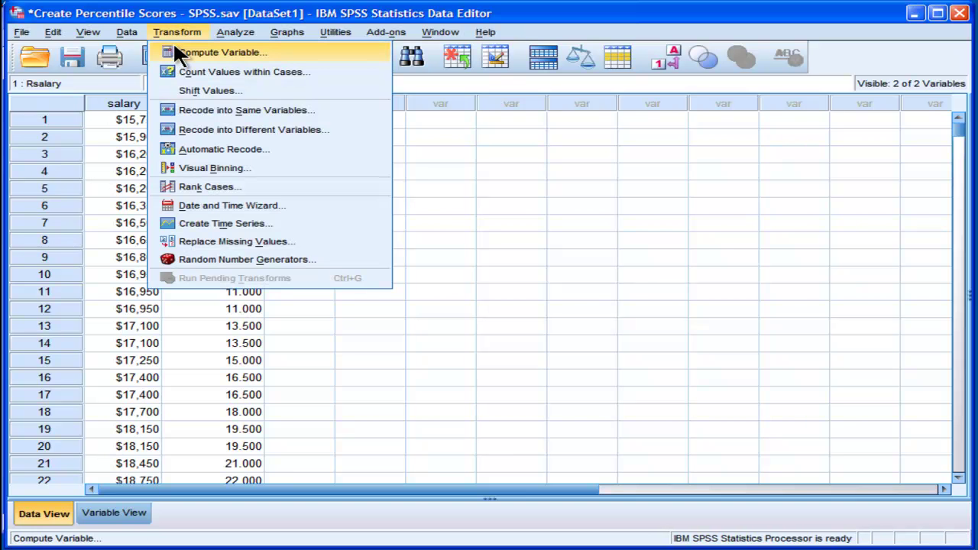
- Create target percentile_salary_score with expression (Rsalary - .5) / 474
click(175, 50)
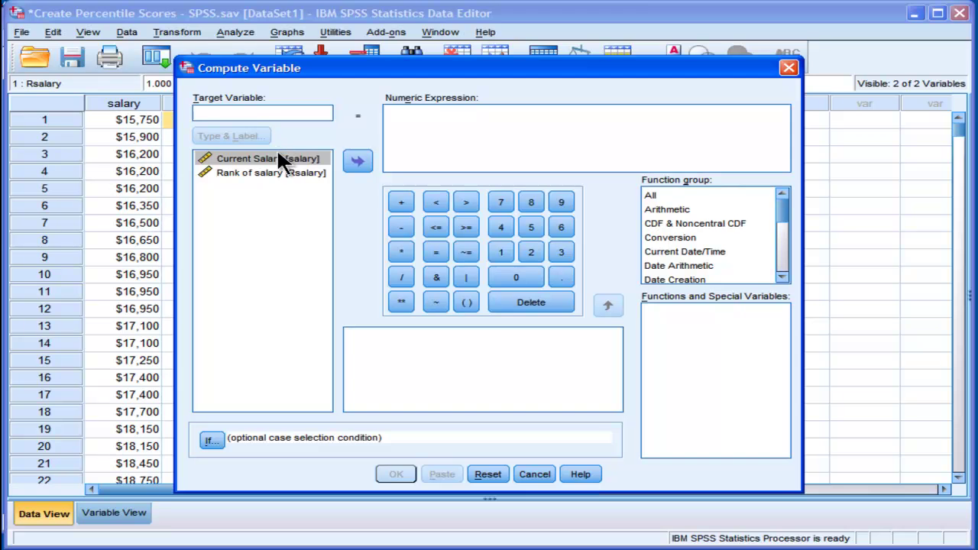
text(percenti)
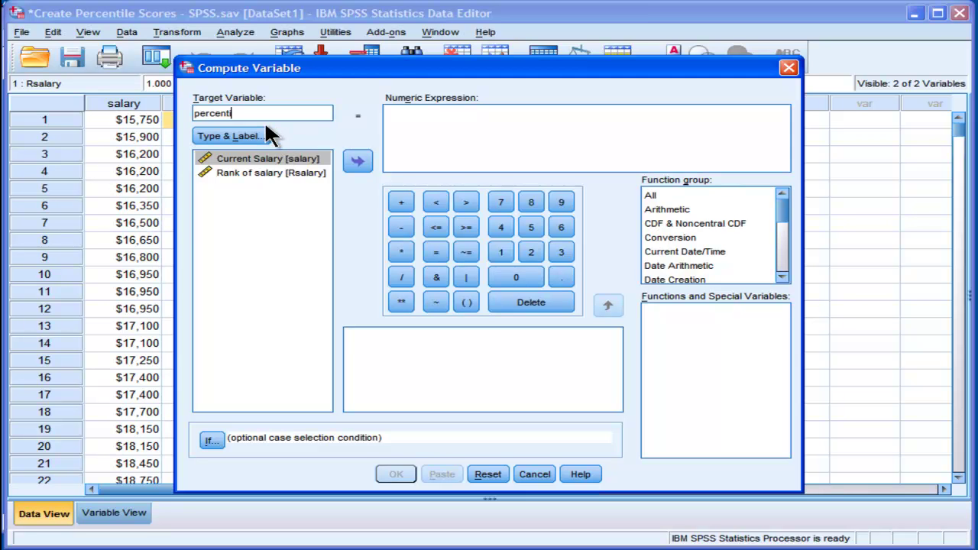
text(le_salary_score)
click(260, 175)
click(345, 162)
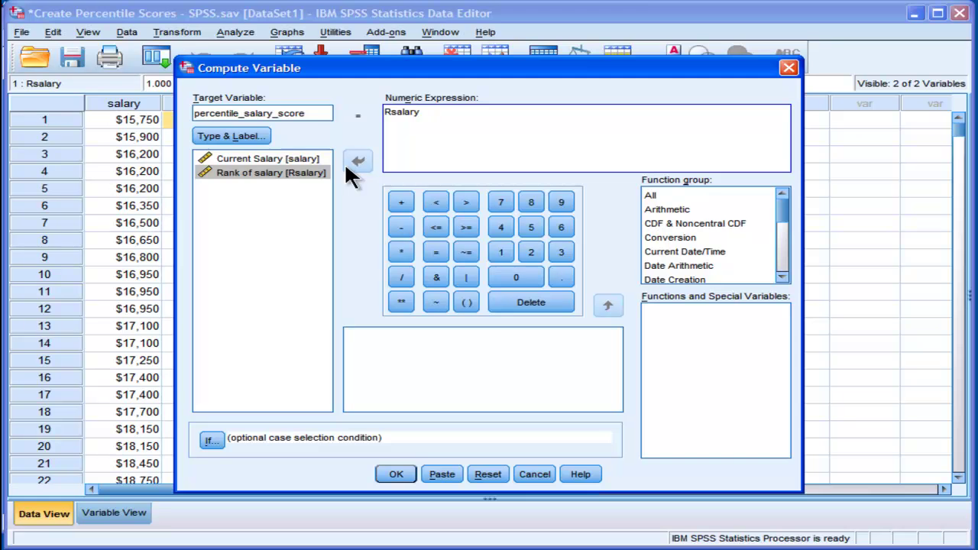
text(- .5))
key(Left)
key(Left)
key(Left)
key(Left)
key(Left)
key(Left)
key(Home)
text(()
key(Right)
key(Right)
key(Right)
key(Right)
key(Right)
key(Right)
key(End)
text(/ 474)
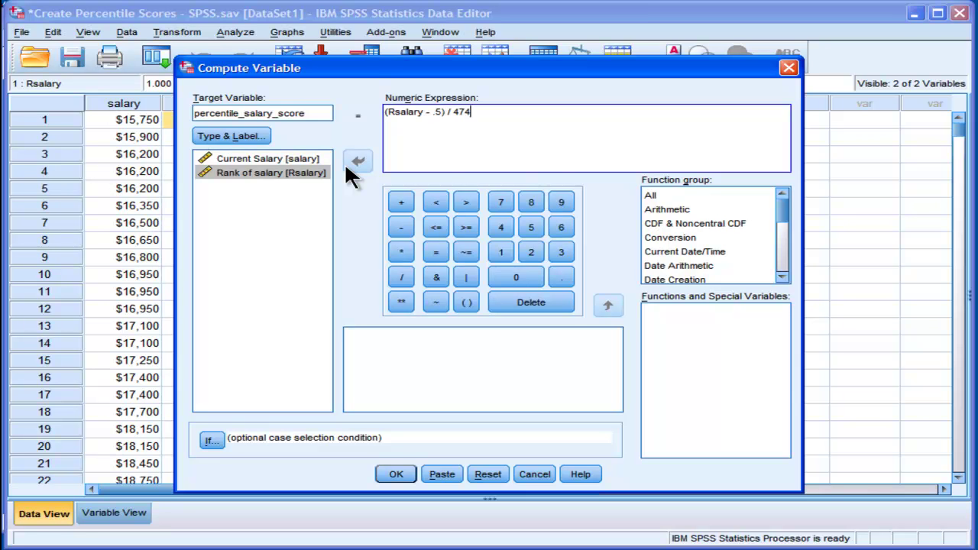
- Complete the expression as (((Rsalary - .5) / 474) * 100) and move the dialog aside
key(Left)
key(Left)
key(Left)
key(Left)
key(Left)
key(Left)
key(Left)
key(Left)
key(Left)
key(Home)
key(Right)
key(Right)
key(Right)
key(Right)
key(Right)
key(Right)
key(Right)
key(Right)
key(Right)
key(Right)
key(Right)
key(Right)
key(Right)
key(Right)
key(Right)
key(Right)
key(Right)
key(Right)
key(Right)
key(Right)
text(* 100)
key(Left)
key(Left)
key(Left)
key(Left)
key(Left)
key(Left)
text())
key(Left)
key(Left)
key(Left)
key(Left)
key(Left)
key(Left)
key(Left)
key(Left)
key(Left)
key(Left)
key(Left)
key(Left)
key(Left)
key(Left)
key(Left)
key(Left)
key(Left)
key(Left)
key(Left)
key(Left)
text(()
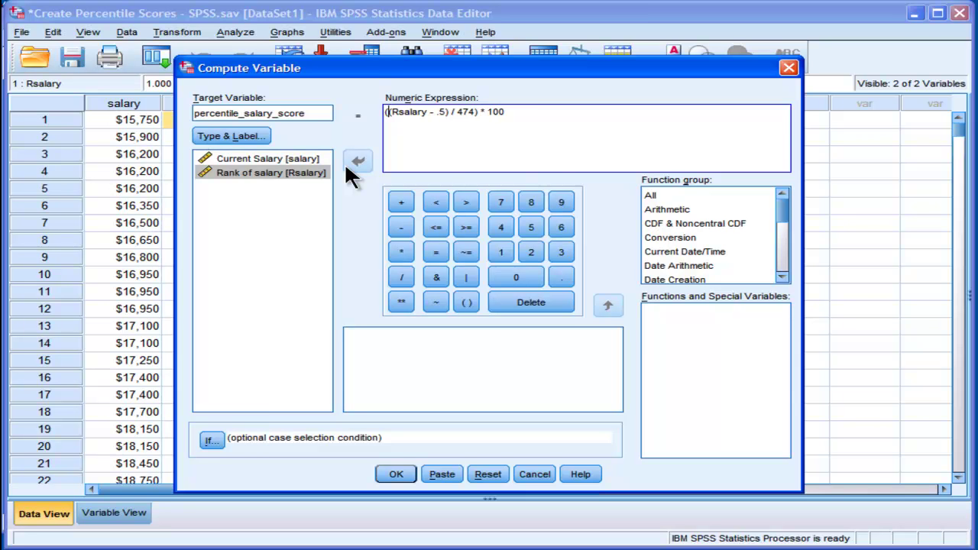
text(()
key(Right)
key(Right)
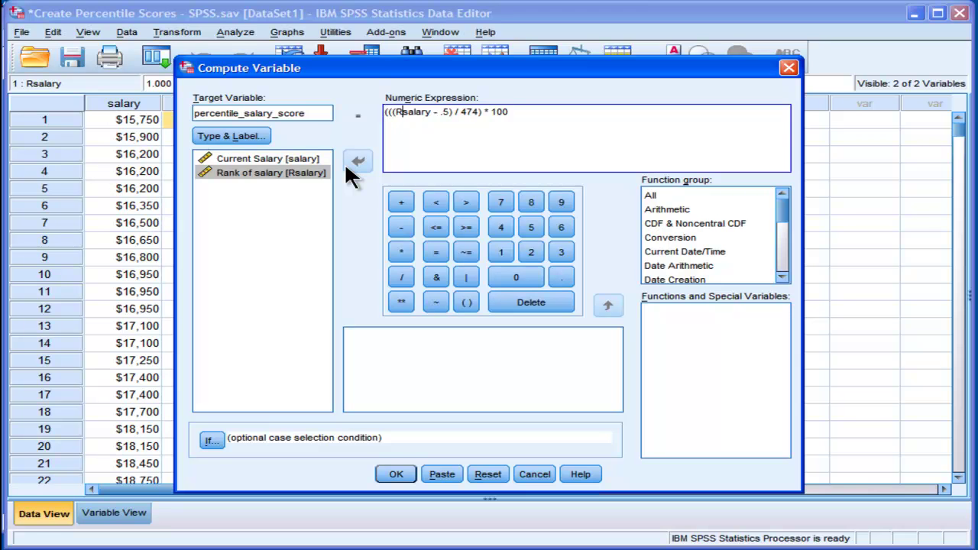
key(Right)
key(Right)
key(Right)
key(Right)
key(Right)
key(Right)
key(Right)
key(Right)
key(Right)
key(Right)
key(Right)
key(Right)
key(Right)
key(Right)
key(Right)
key(Right)
key(Right)
text())
drag(473, 77, 563, 71)
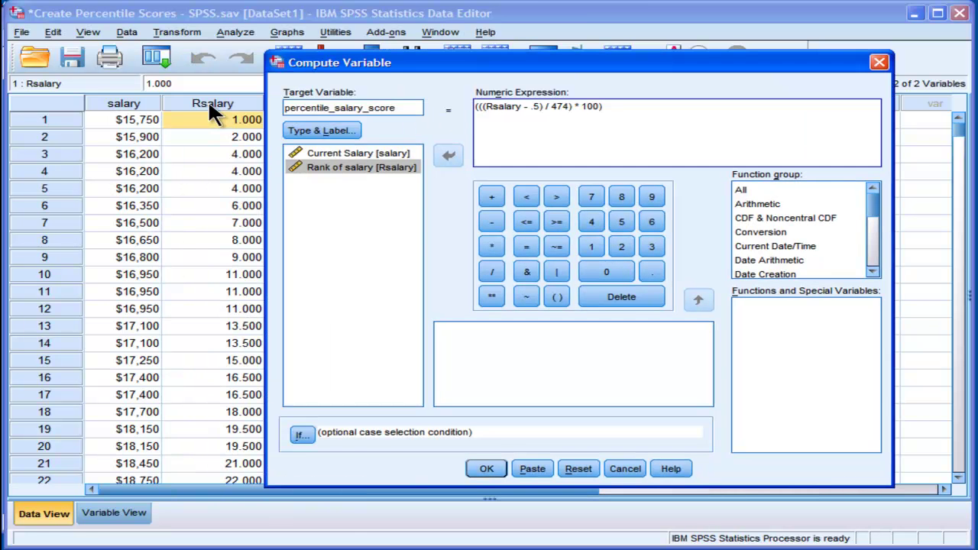